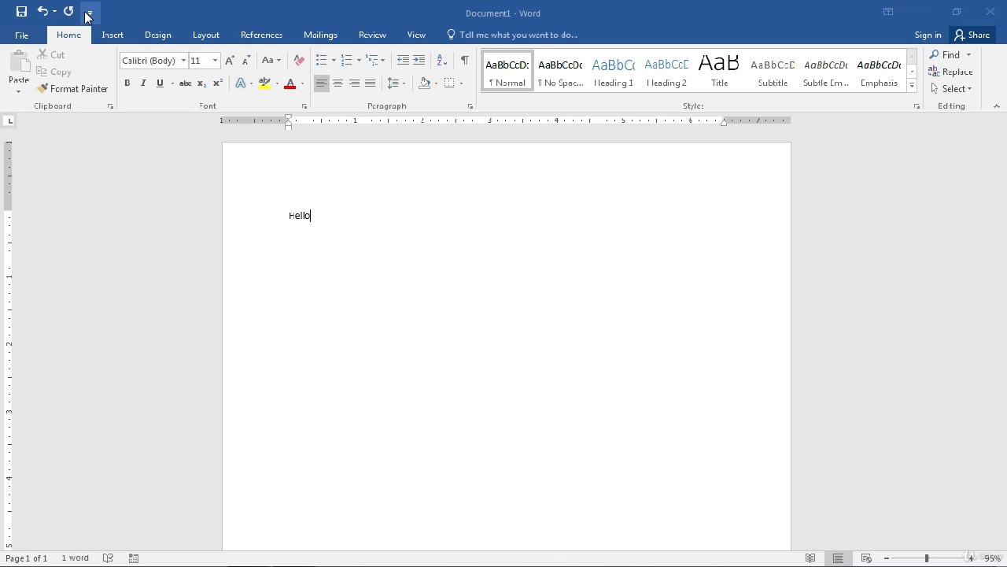
Set the Quick Access Toolbar to Show Below the Ribbon from its customization dropdown
click(88, 14)
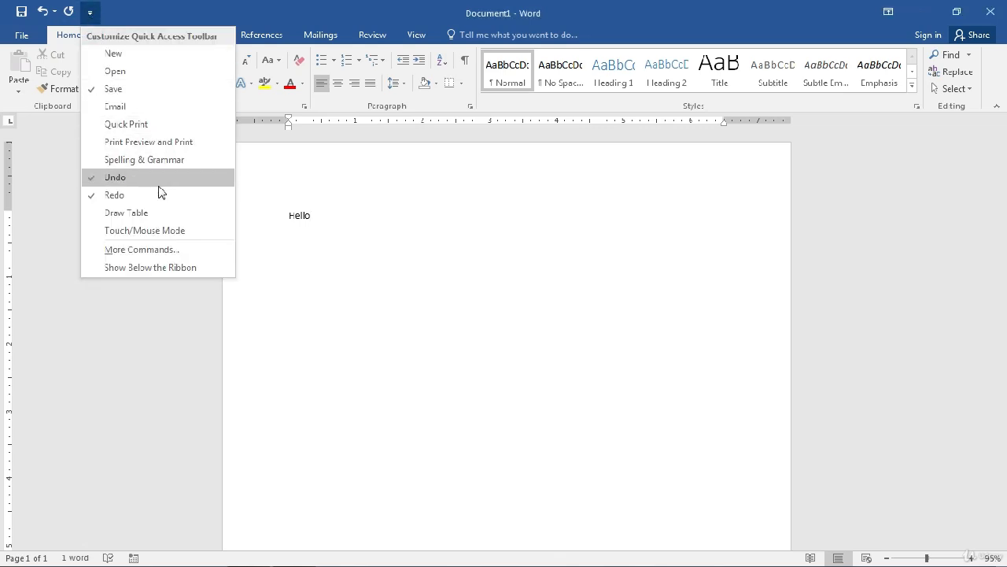
click(150, 268)
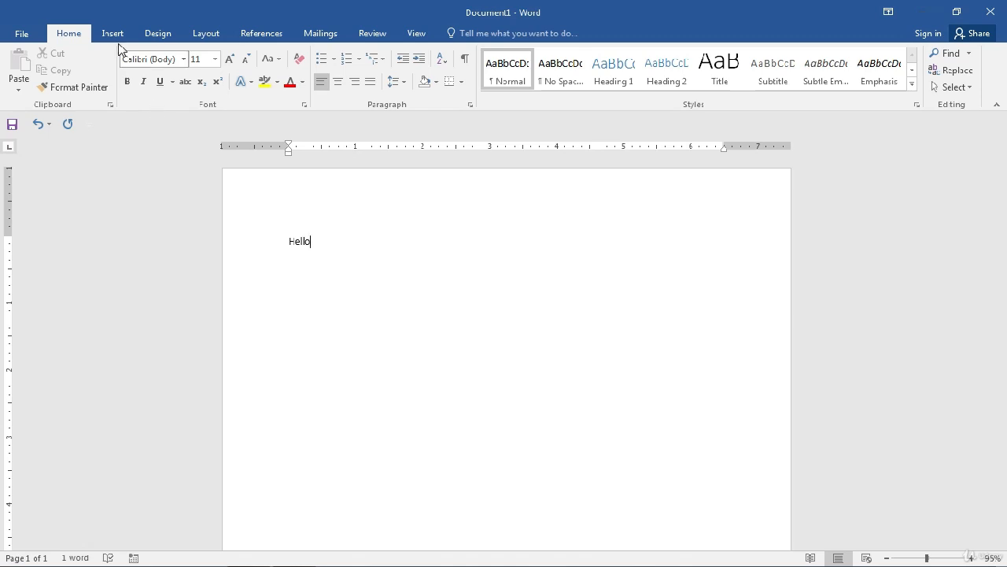
Add Open, New, Email and Quick Print to the Quick Access Toolbar
click(89, 124)
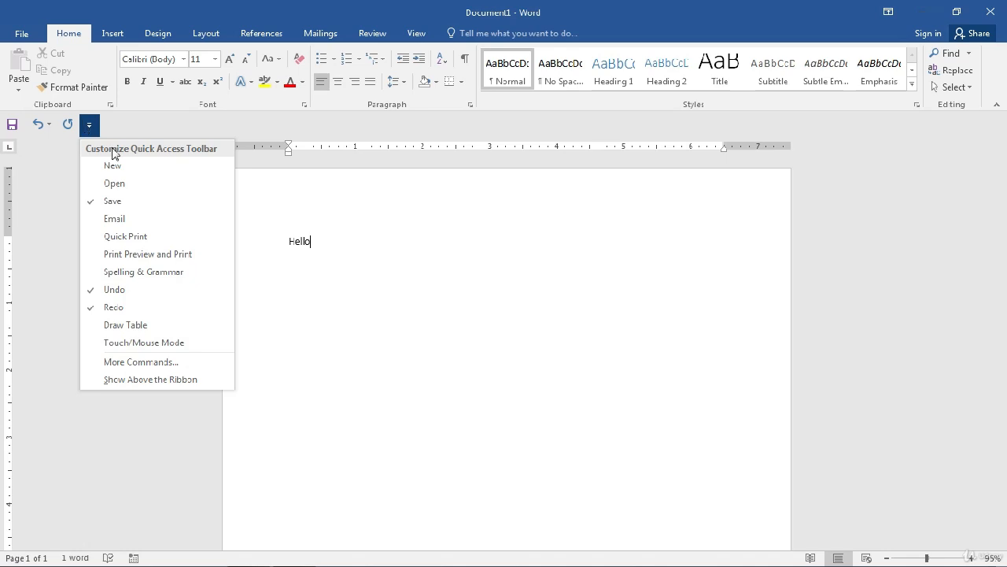
click(115, 182)
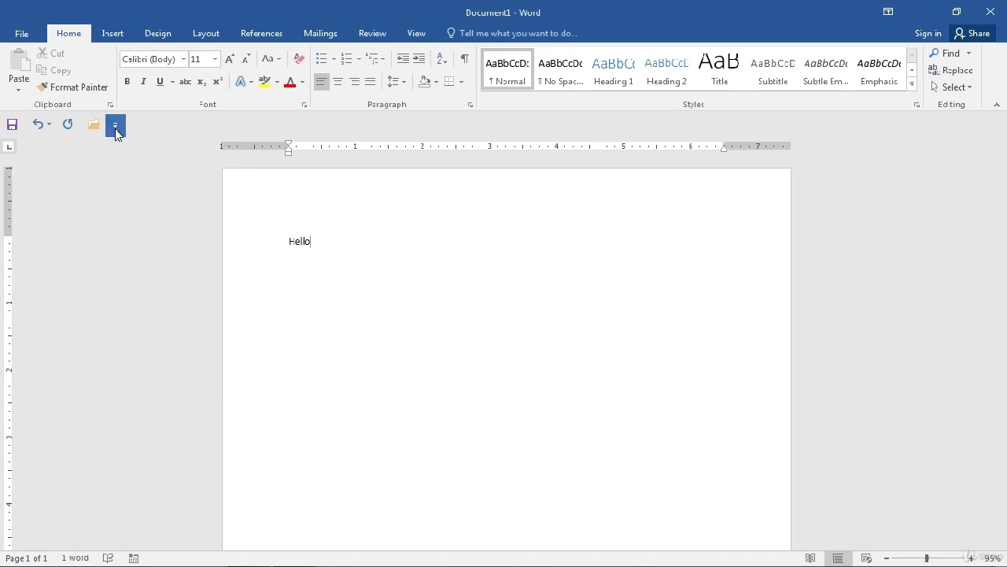
click(115, 129)
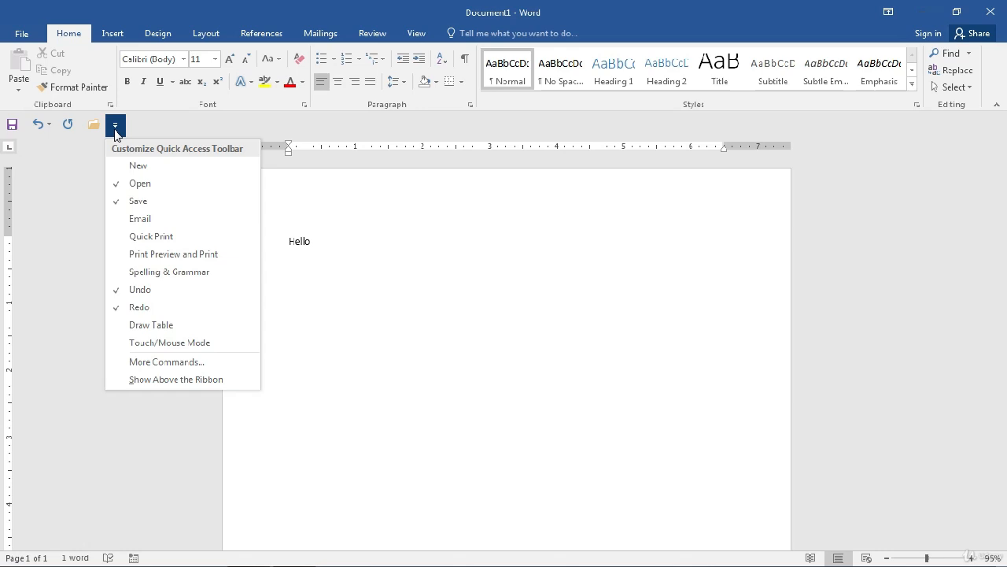
click(134, 166)
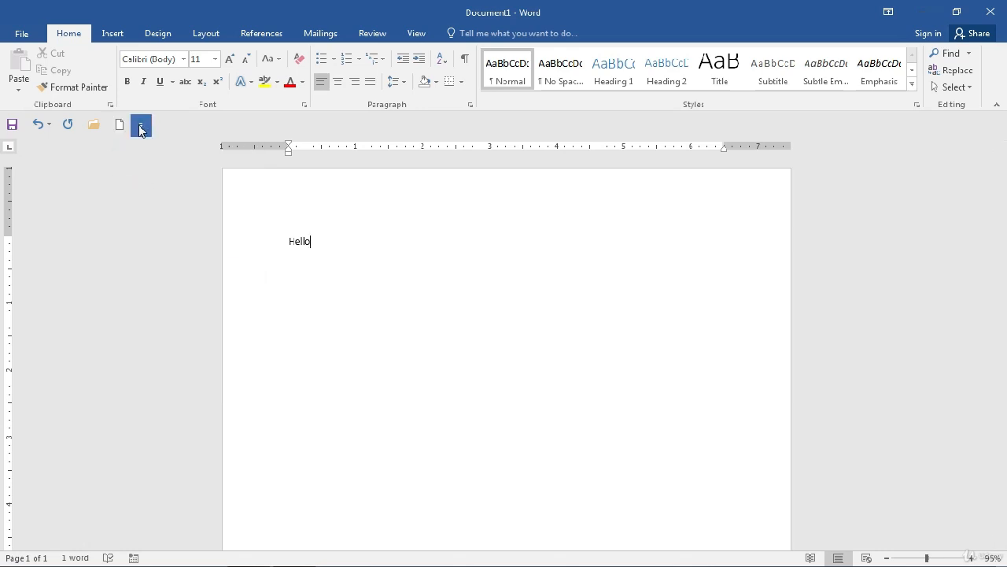
click(140, 125)
click(154, 218)
click(165, 126)
click(178, 234)
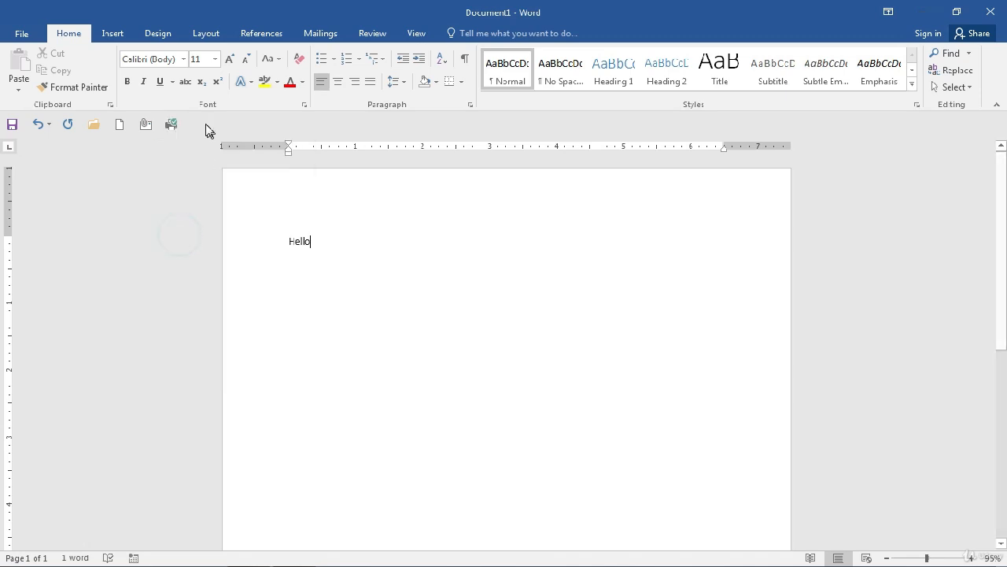
Add Print Preview and Print, Spelling & Grammar, Draw Table and Touch/Mouse Mode too
click(195, 128)
click(212, 254)
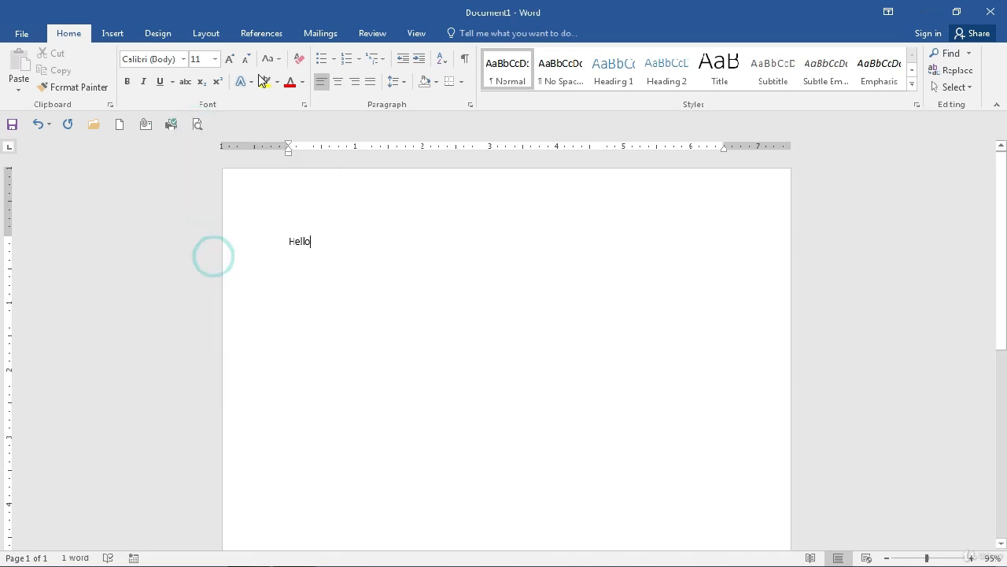
click(219, 126)
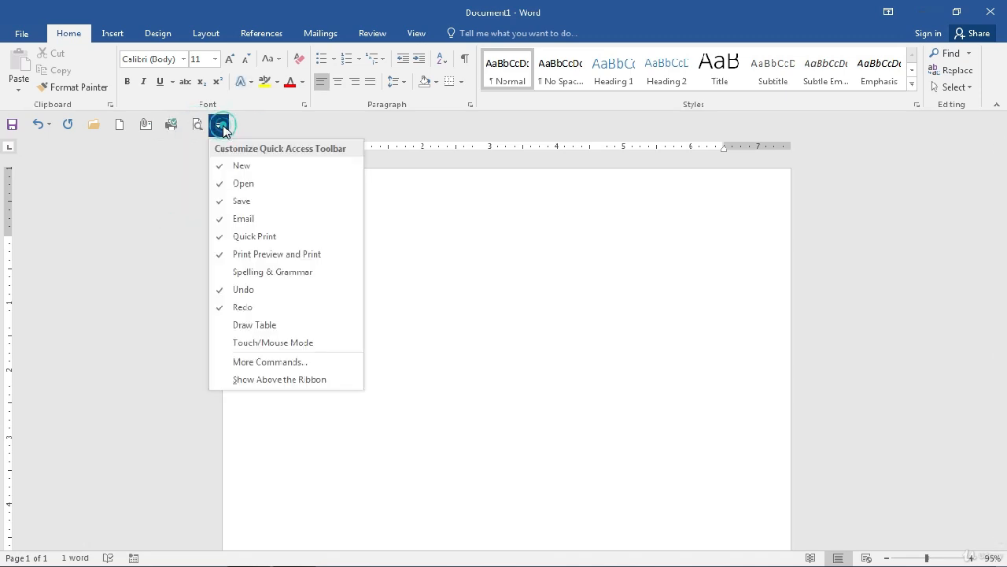
click(235, 270)
click(245, 126)
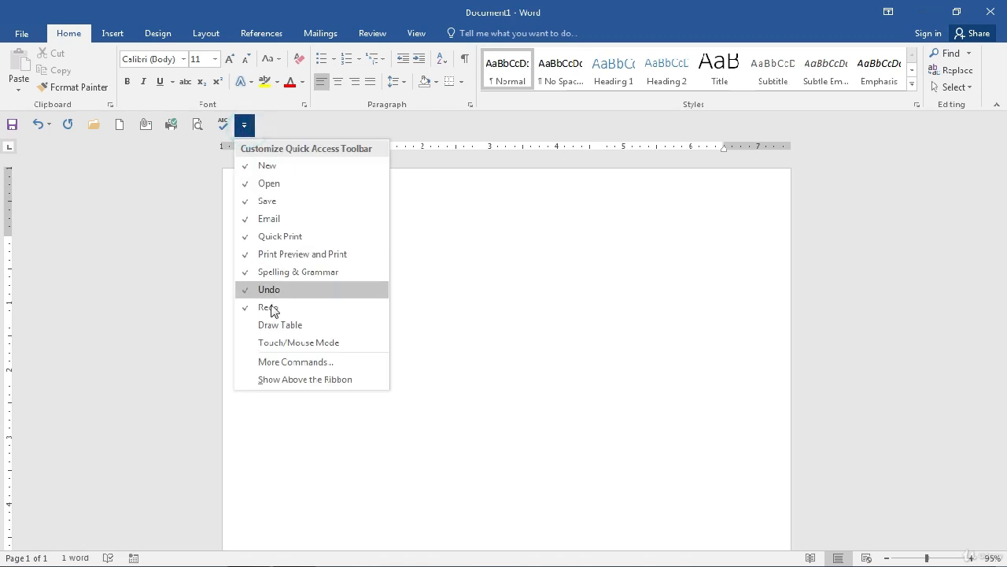
click(276, 325)
click(270, 125)
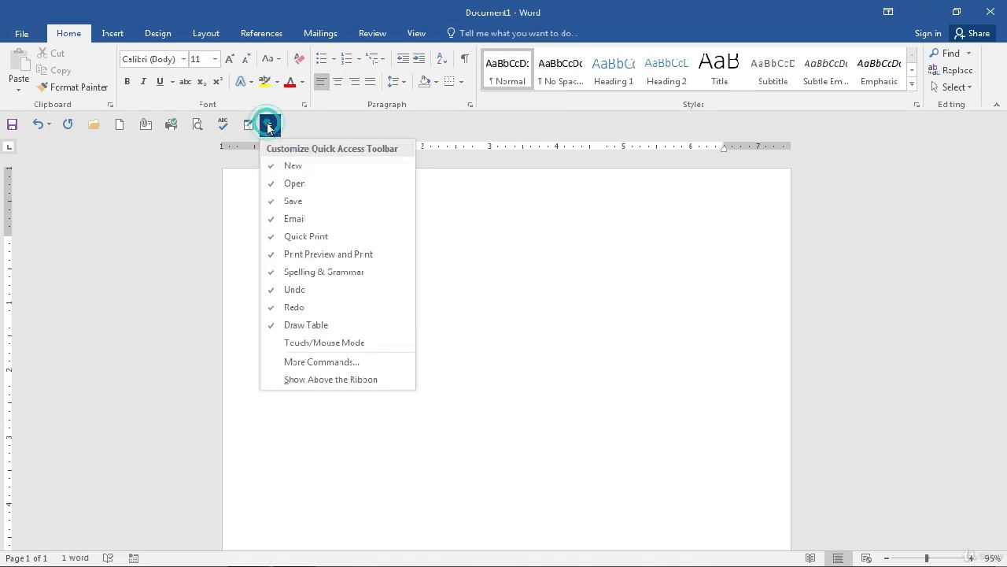
click(292, 351)
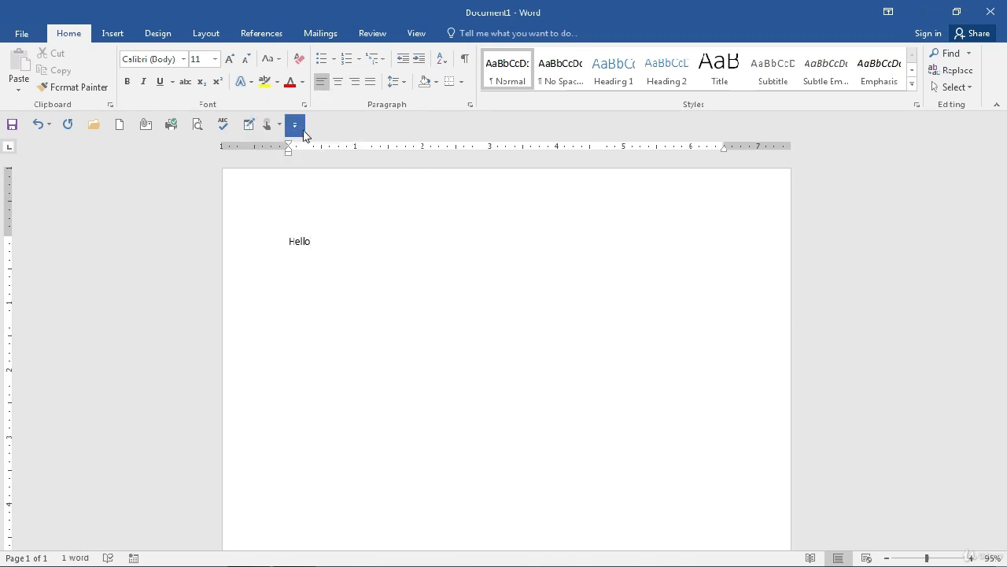
click(300, 130)
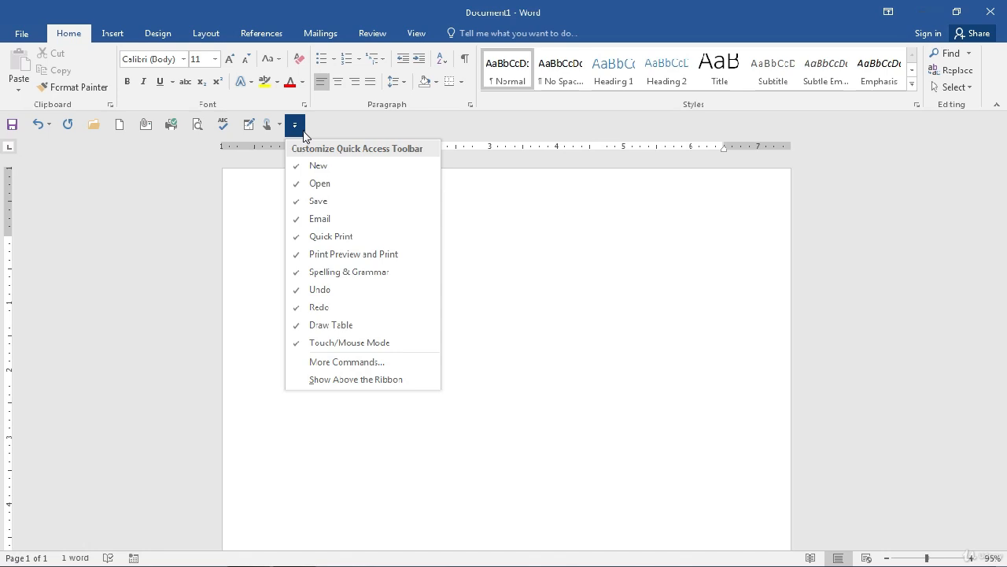
click(204, 34)
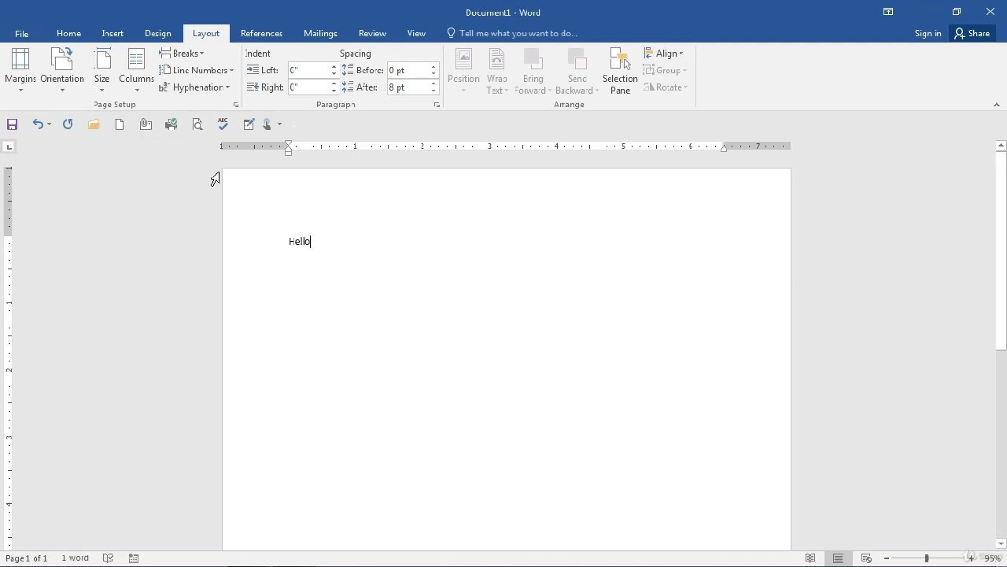
Return to the Home tab, inspect the Font box and its font list, and re-maximize Word
click(64, 35)
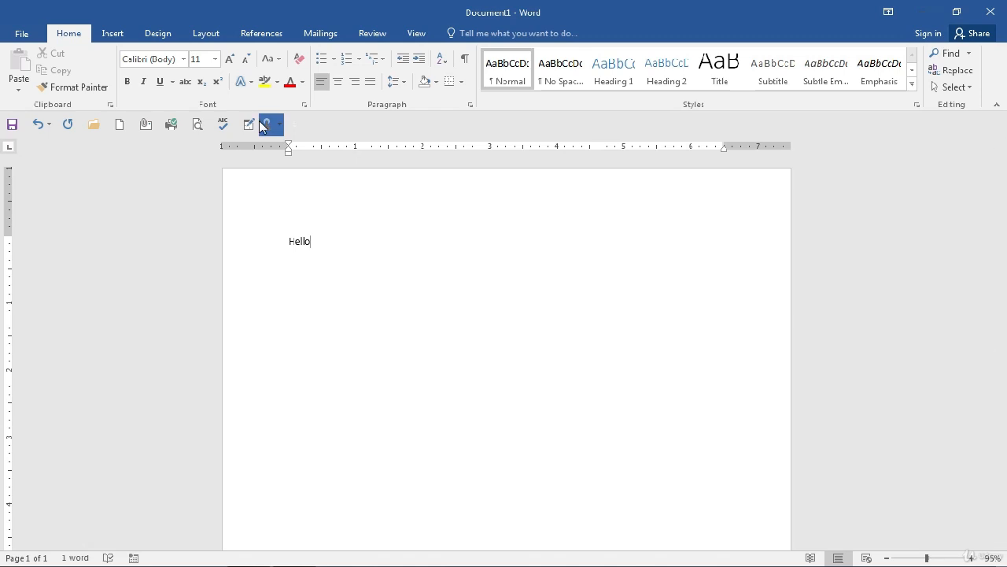
click(172, 57)
right_click(173, 59)
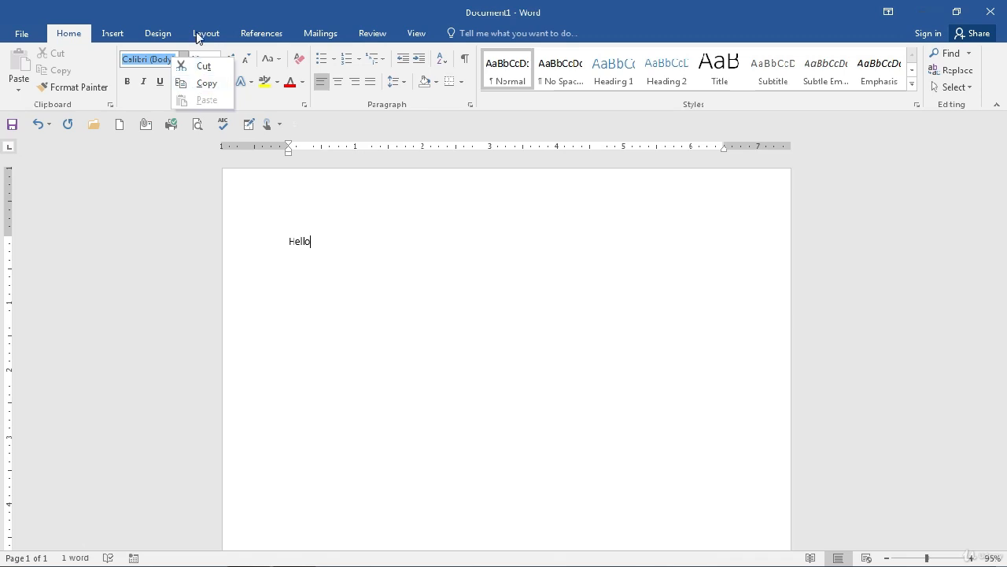
click(193, 23)
click(185, 62)
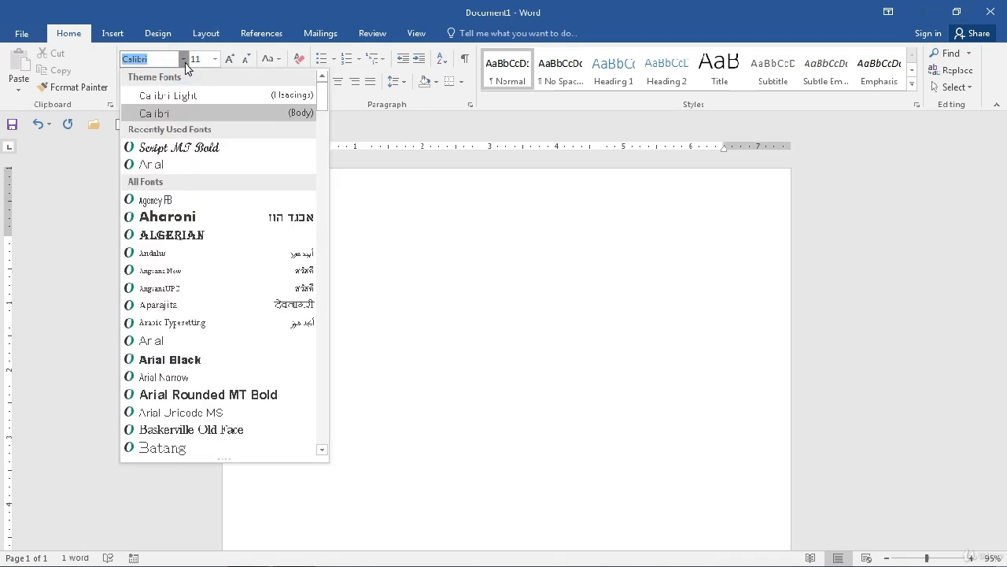
drag(227, 8, 179, 65)
double_click(178, 65)
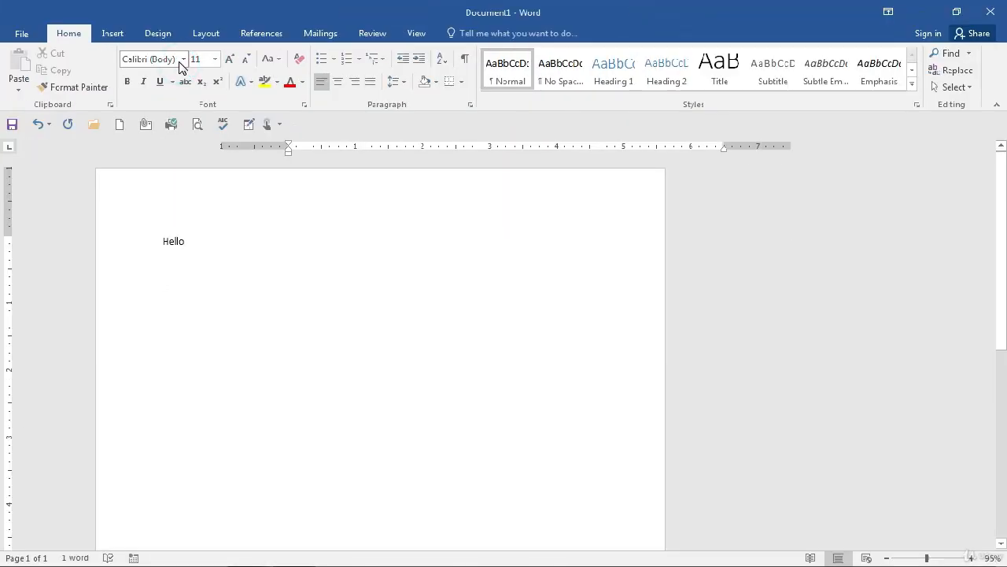
Add the Font name box and the Font Size box to the Quick Access Toolbar
right_click(183, 65)
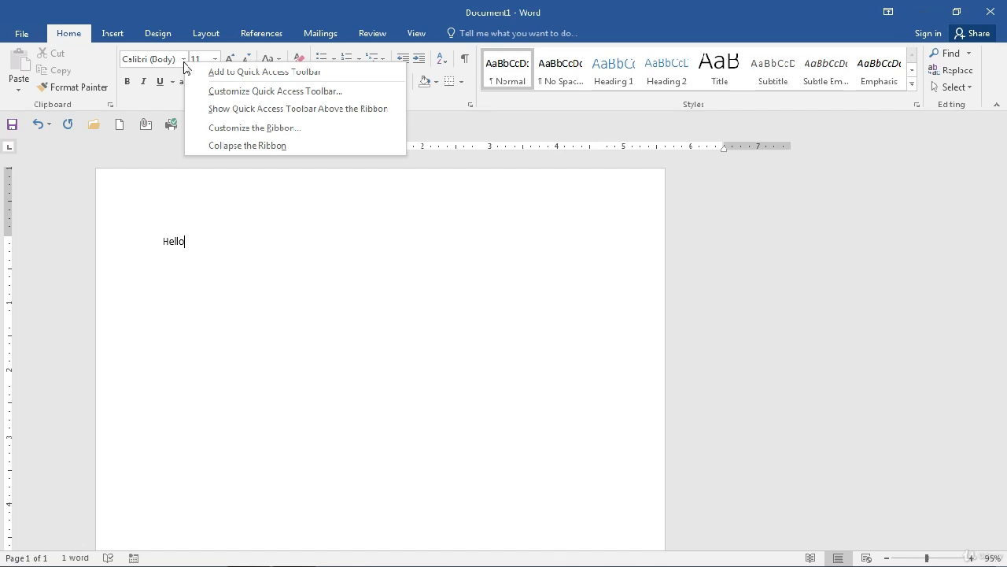
click(240, 72)
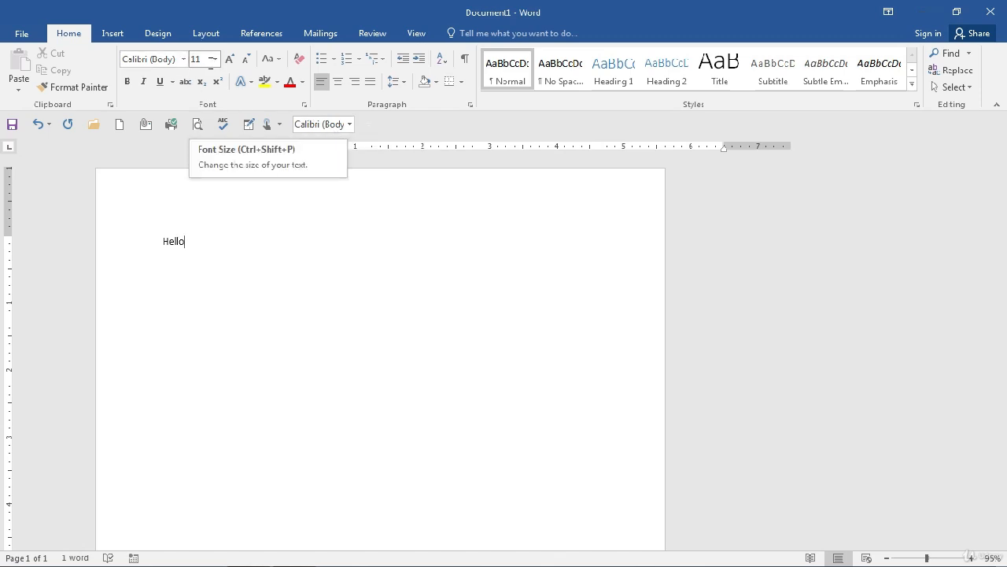
right_click(218, 67)
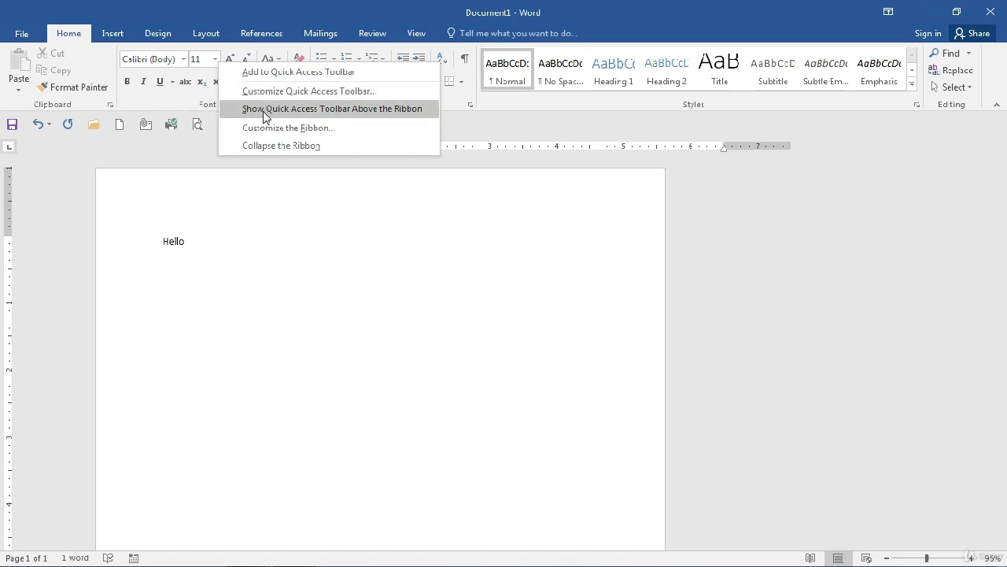
click(263, 78)
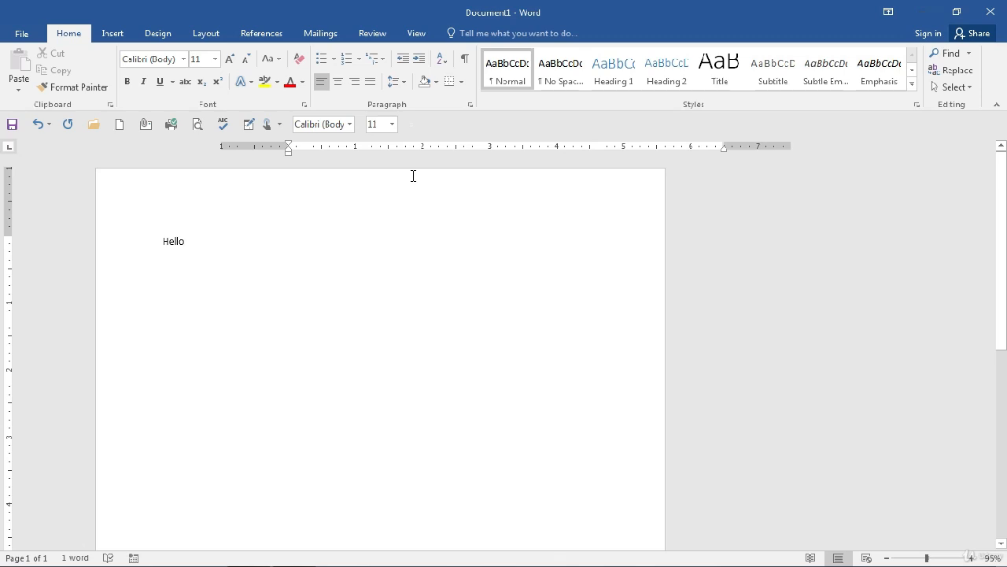
Add Grow Font, Shrink Font, Text Highlight Color and Font Color to the Quick Access Toolbar
right_click(233, 58)
click(267, 68)
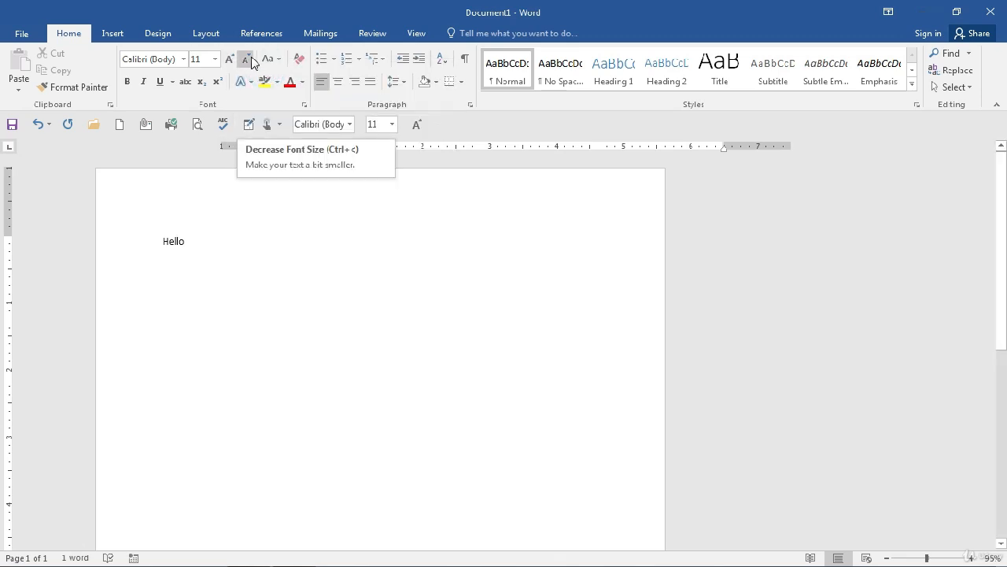
right_click(250, 58)
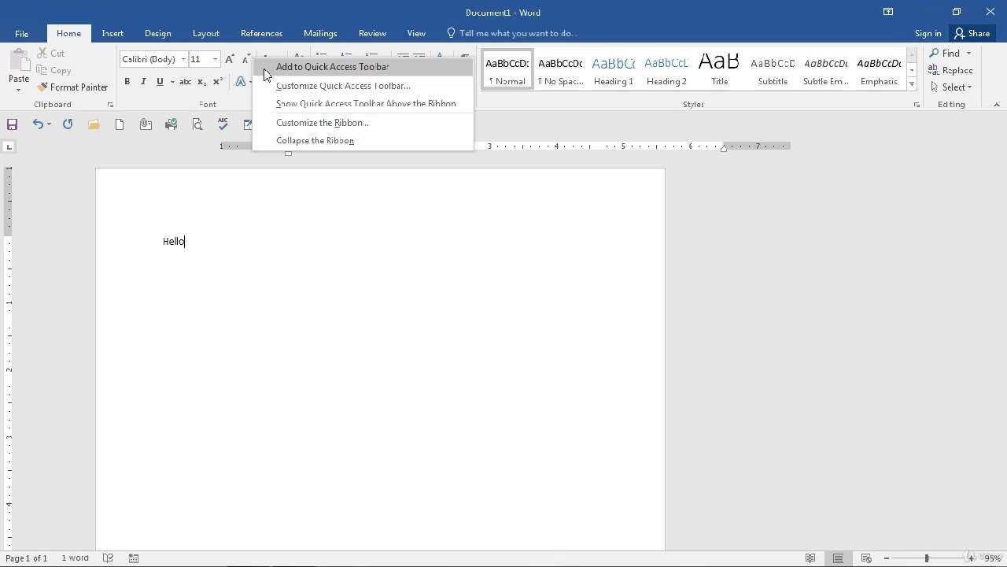
click(266, 69)
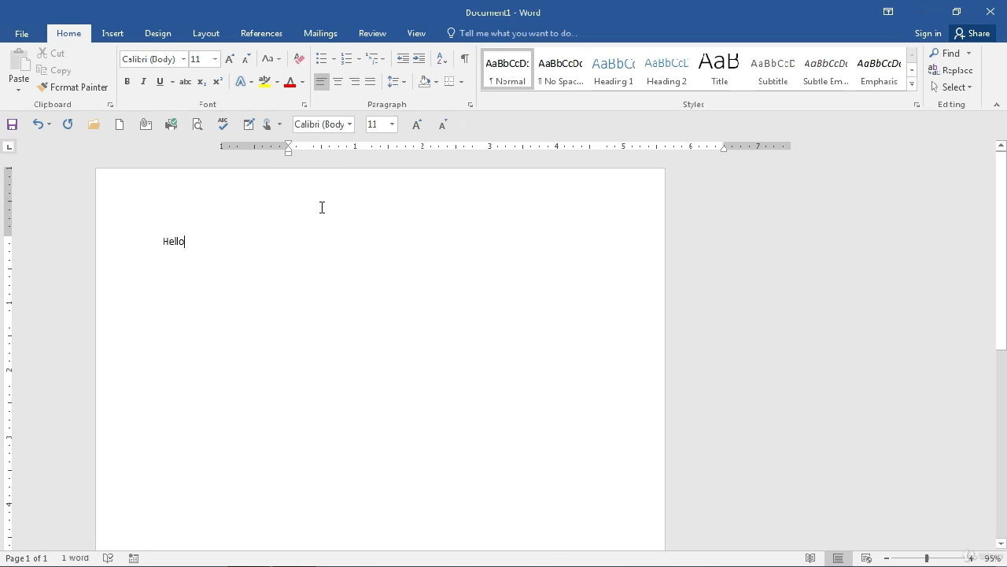
right_click(279, 84)
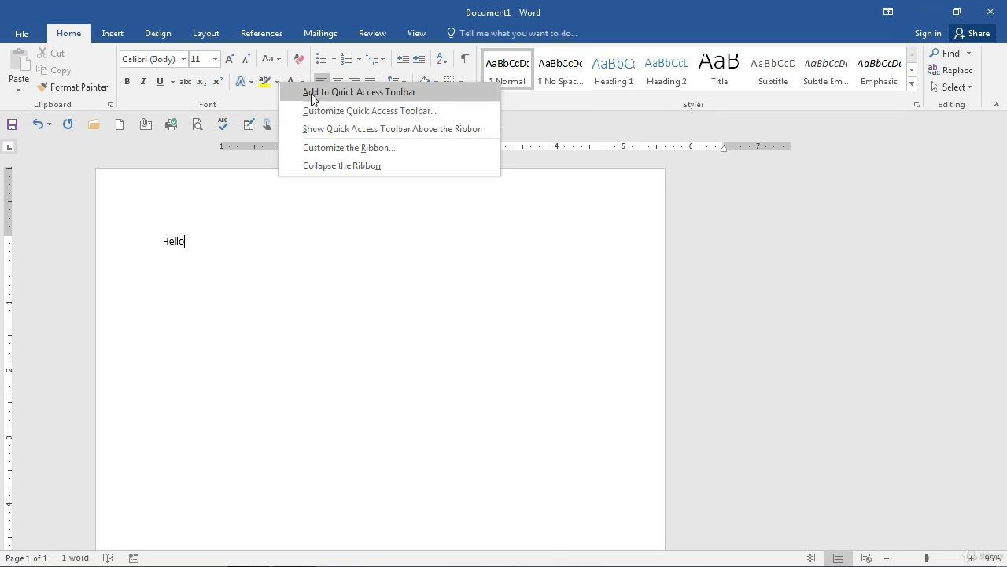
click(312, 98)
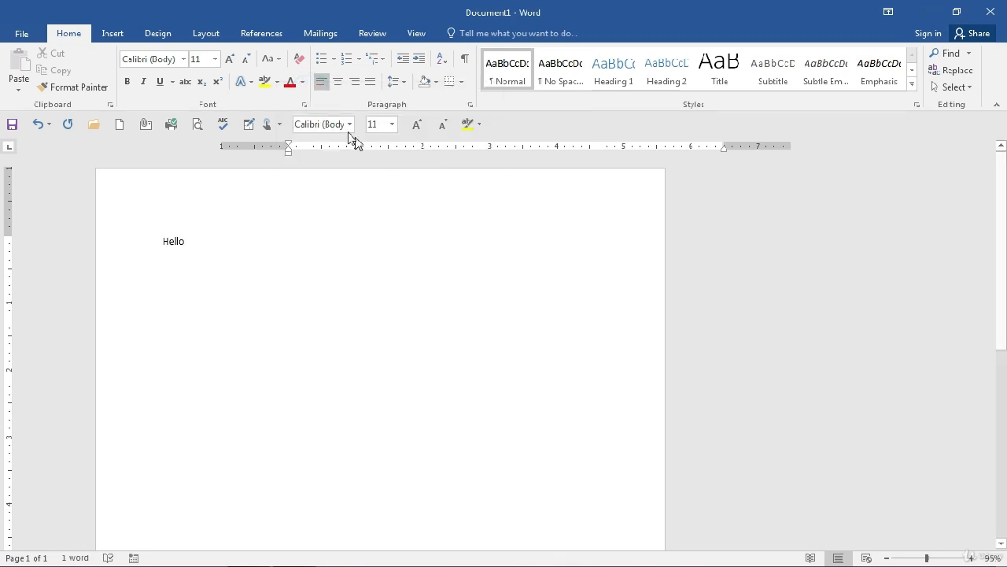
right_click(304, 89)
click(313, 97)
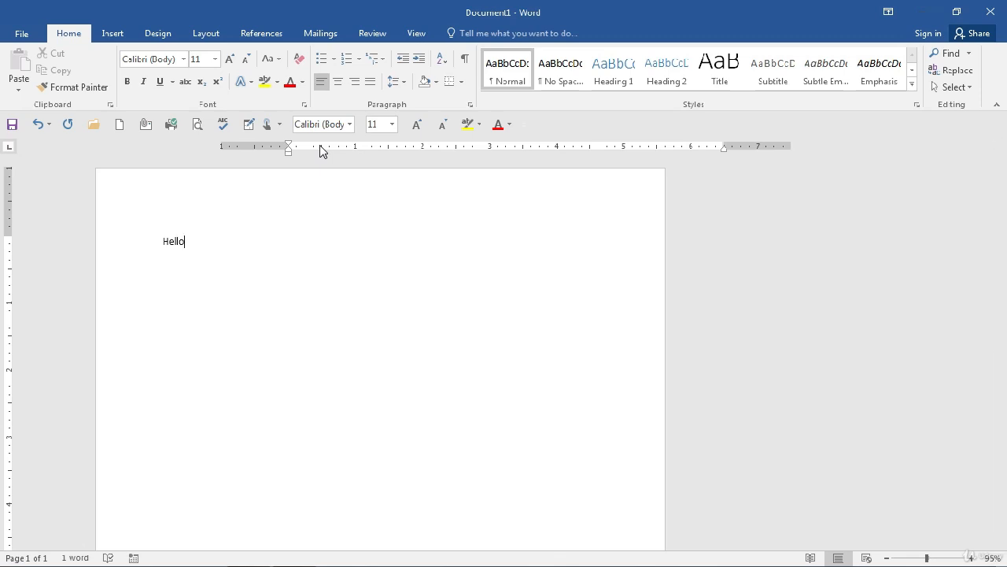
Add Format Painter to the Quick Access Toolbar and open the toolbar's customization list
right_click(107, 96)
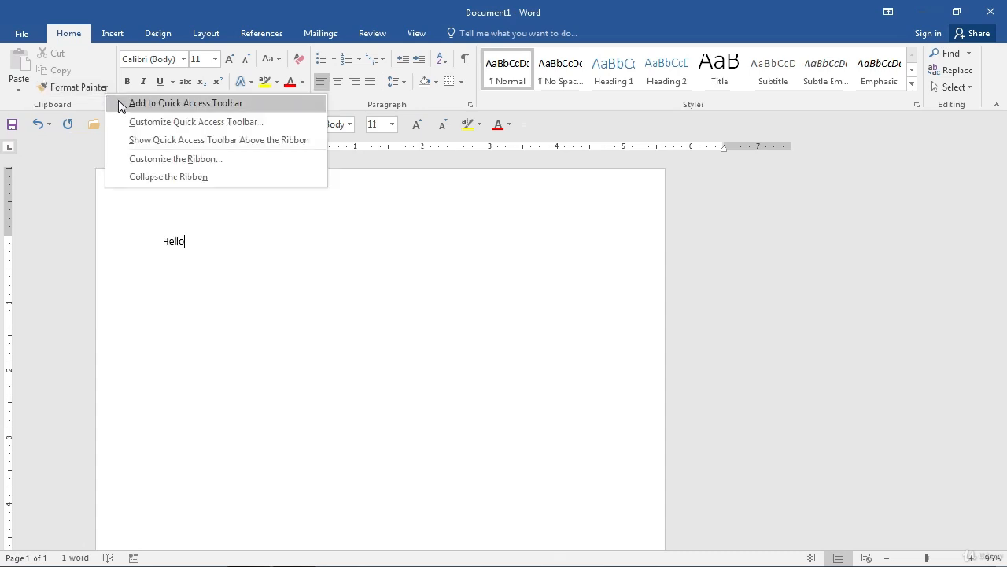
click(122, 104)
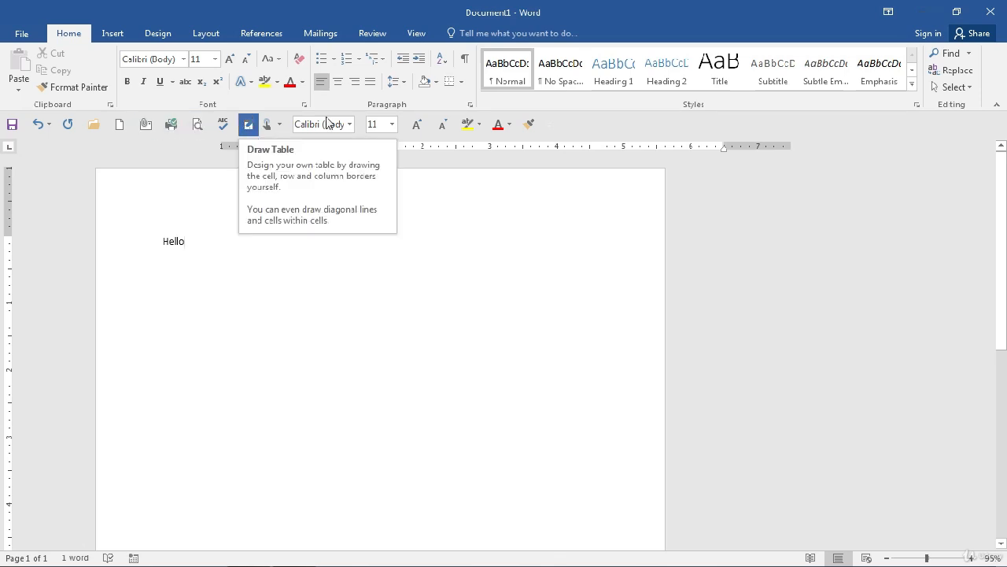
click(549, 127)
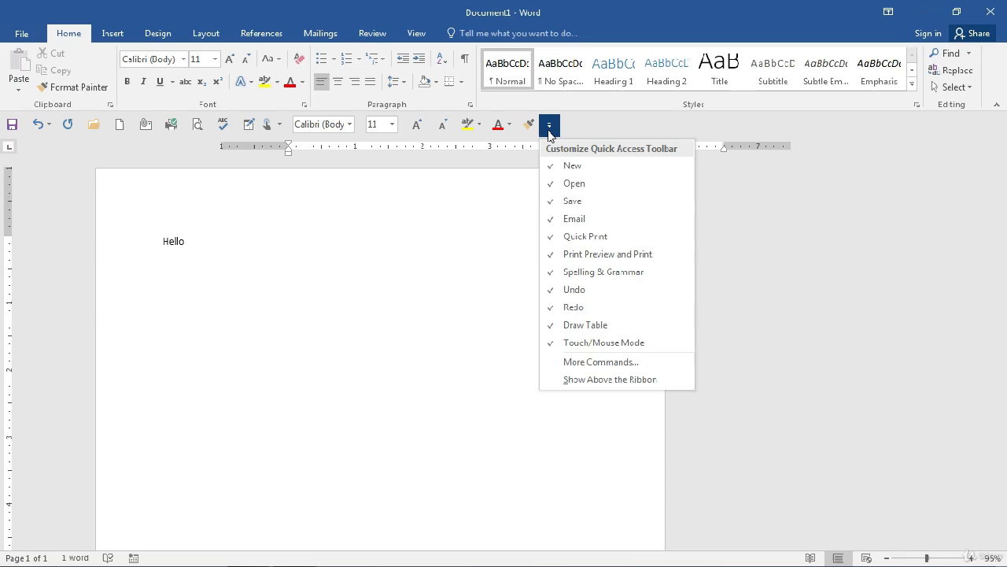
In Word Options, order the toolbar as New File, Open, then Save, and confirm with OK
click(597, 362)
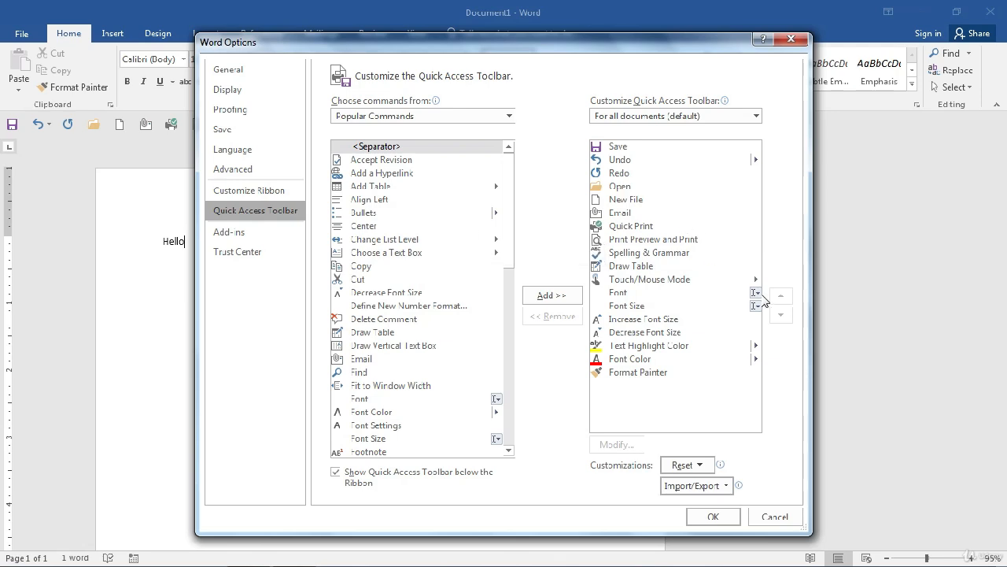
click(630, 187)
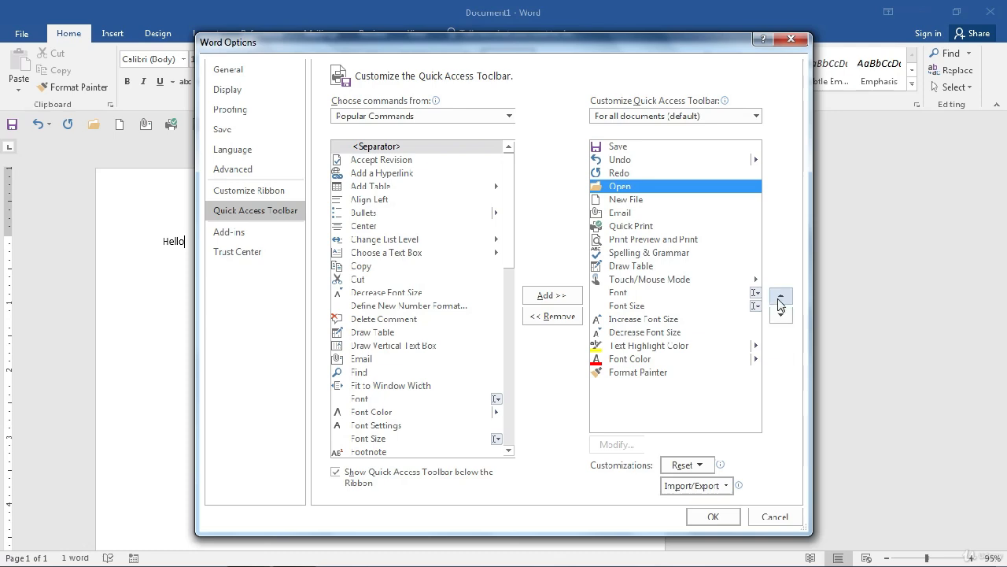
click(780, 299)
click(781, 299)
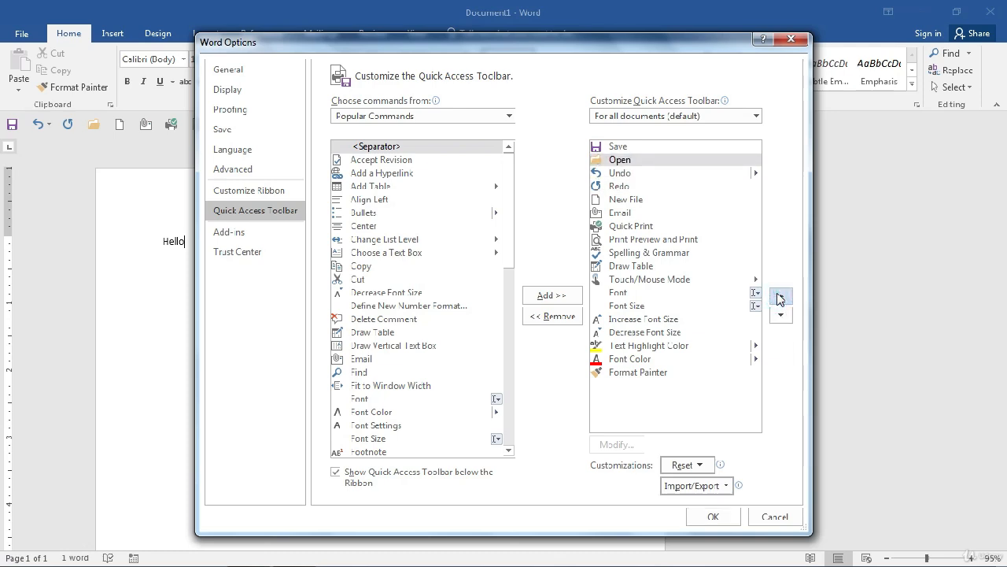
click(647, 200)
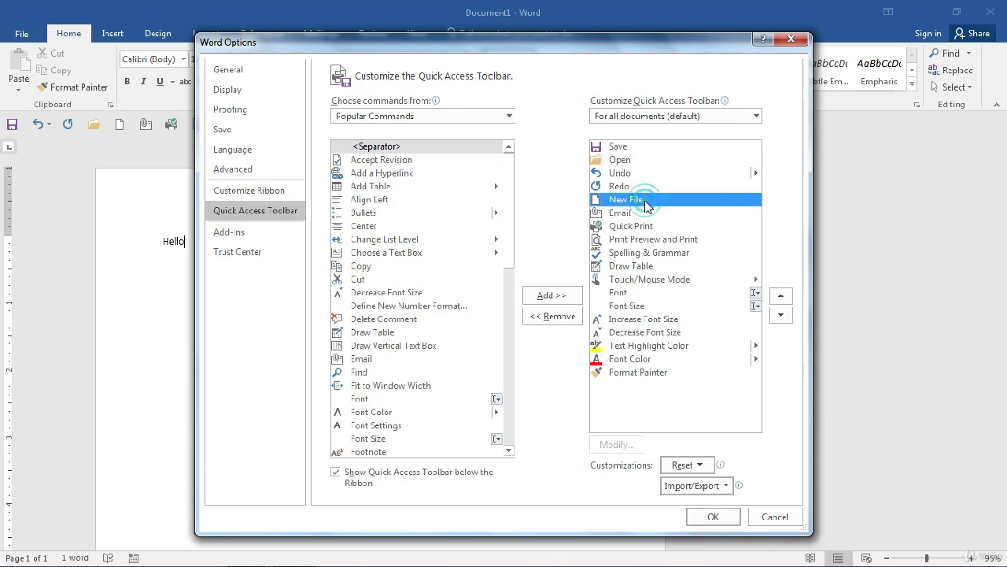
click(781, 296)
click(780, 296)
click(780, 295)
click(781, 296)
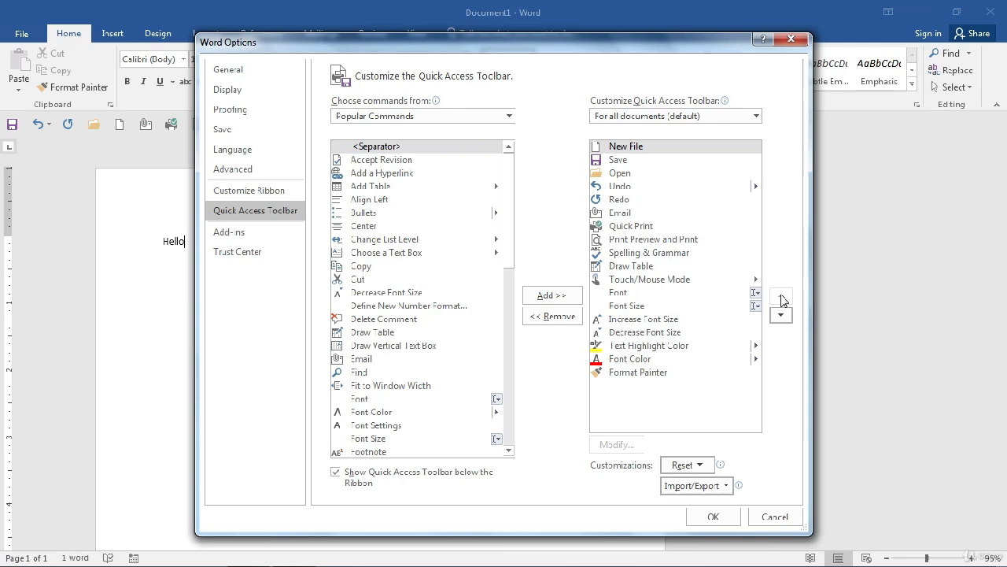
click(654, 173)
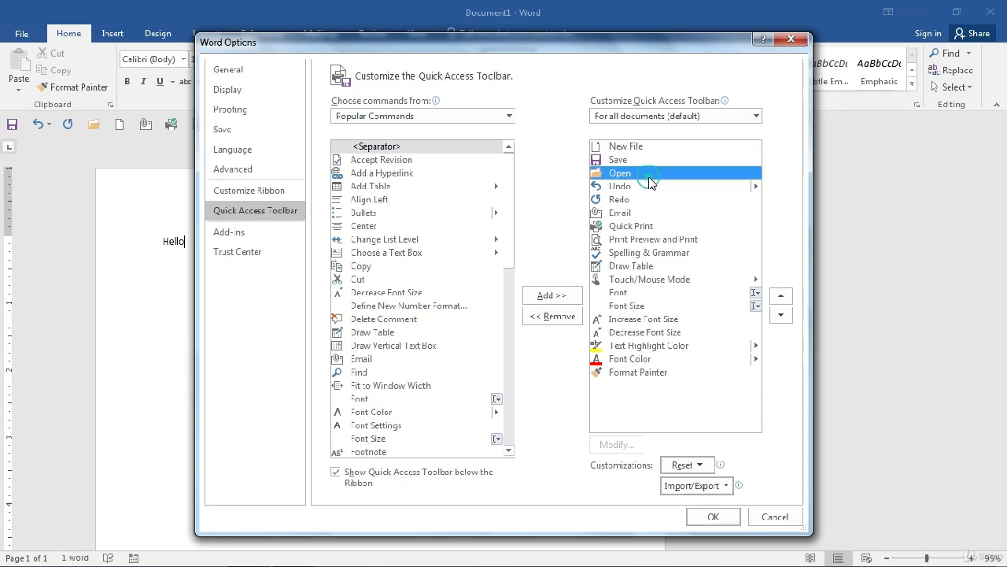
click(781, 296)
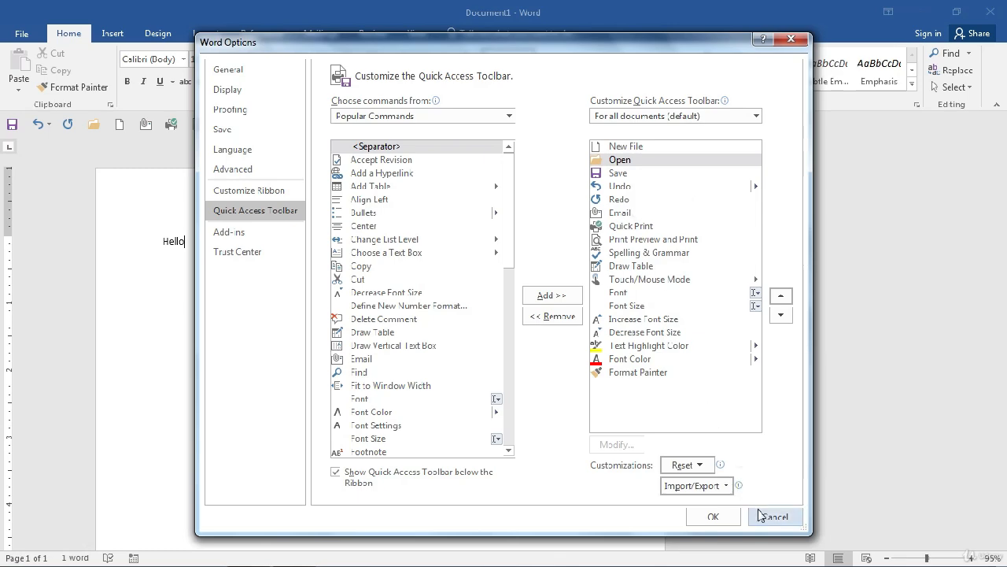
click(713, 516)
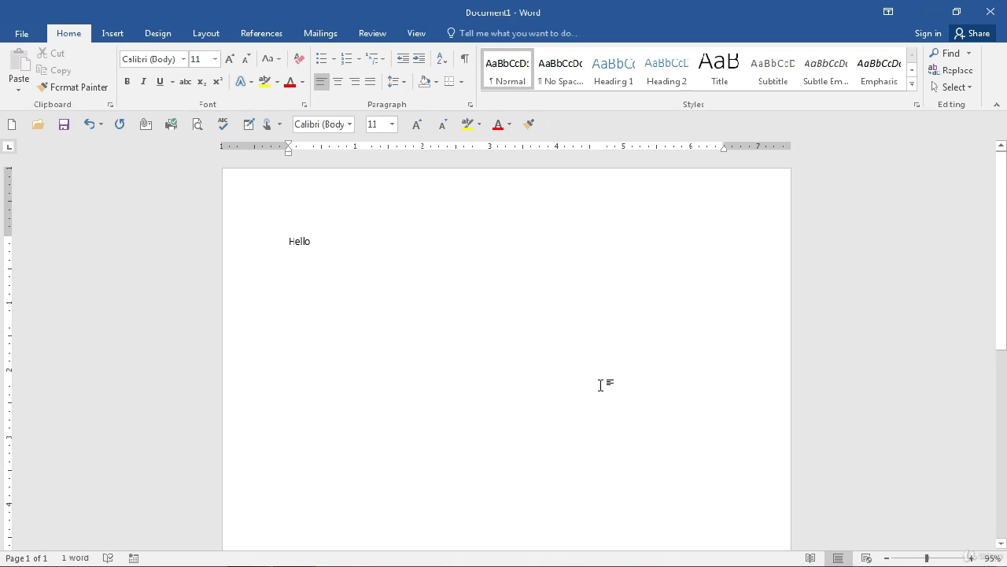